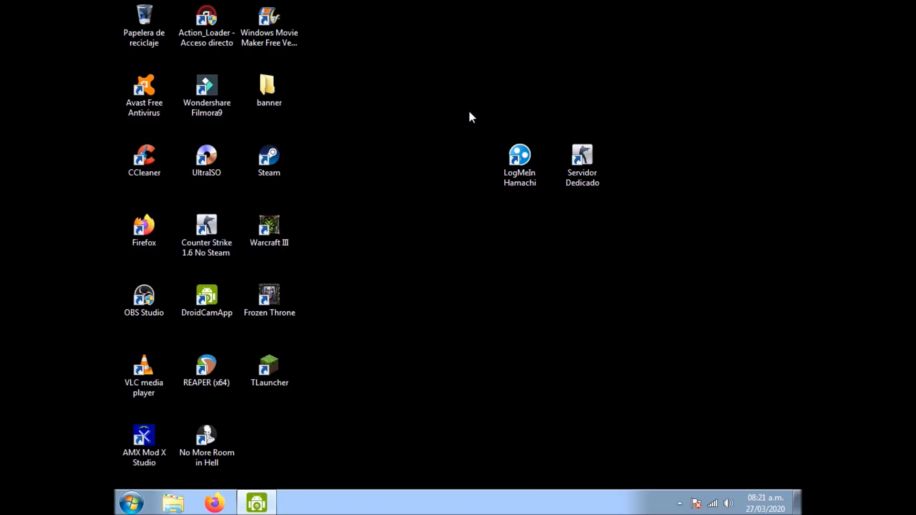
left_click_drag(471, 83, 536, 213)
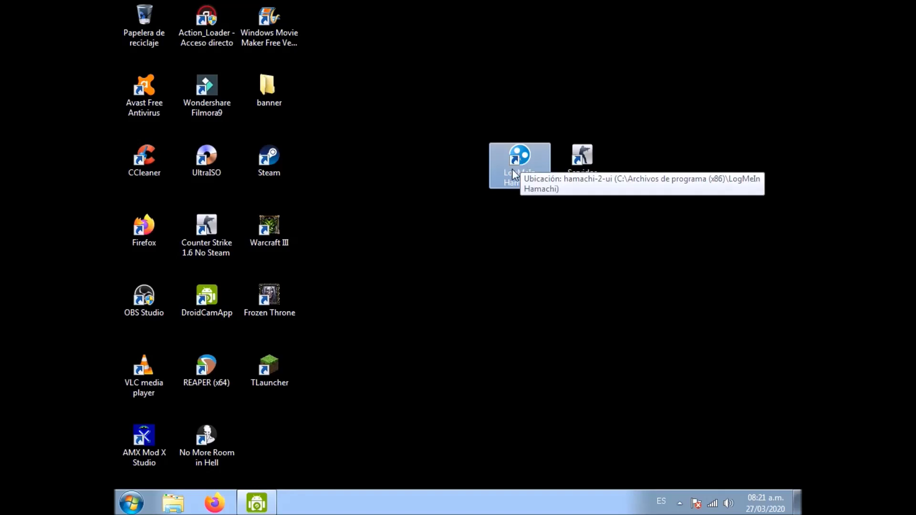
left_click(593, 292)
left_click_drag(588, 236, 576, 87)
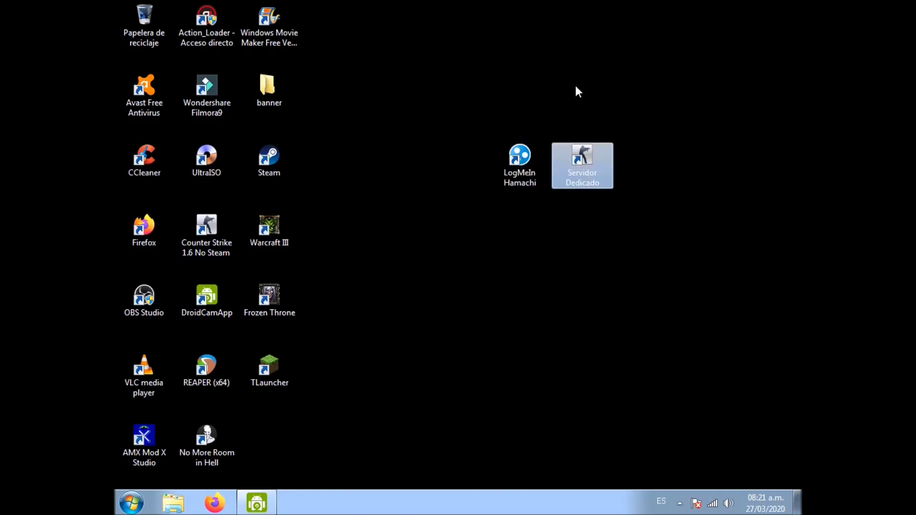
left_click(582, 211)
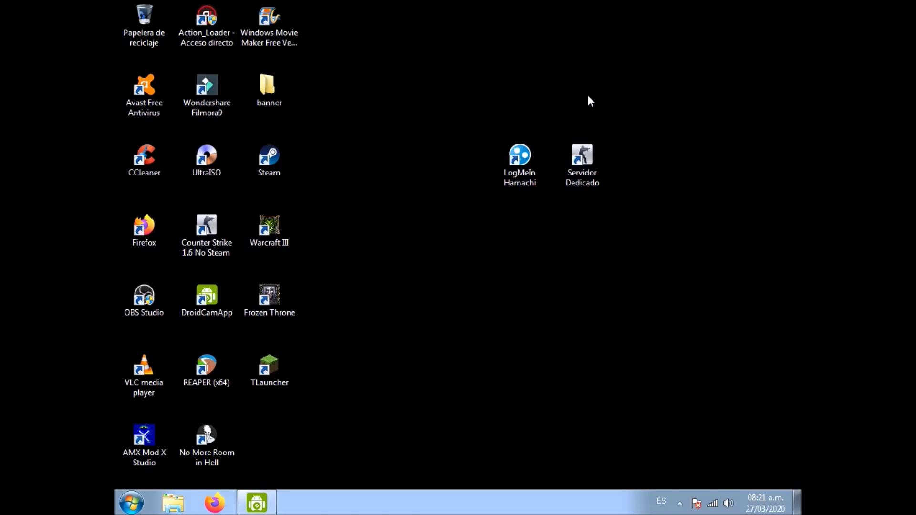
left_click_drag(585, 98, 589, 213)
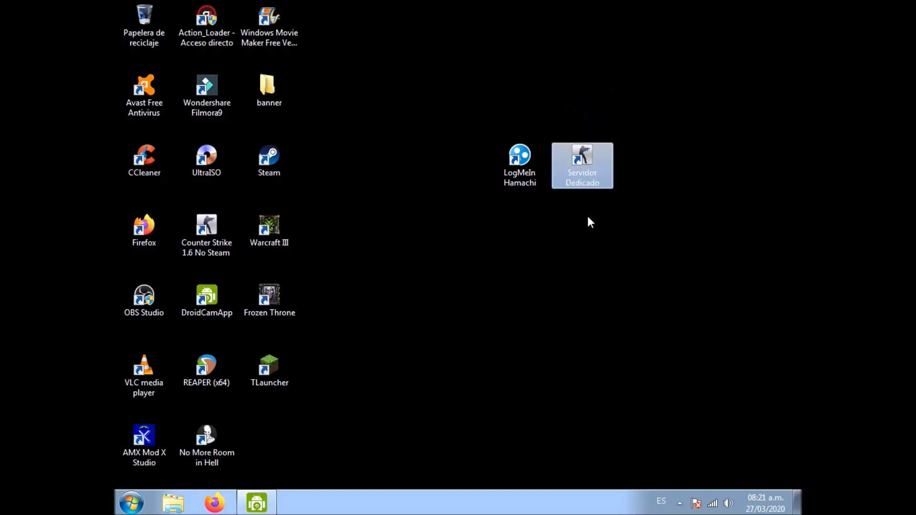
left_click(561, 266)
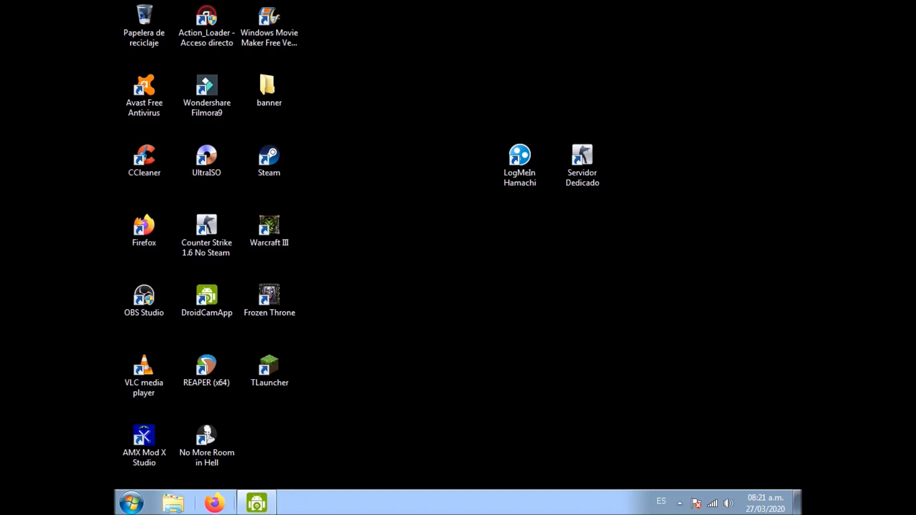
Find and open Windows Firewall, and go to its on/off settings for each network type
left_click(131, 503)
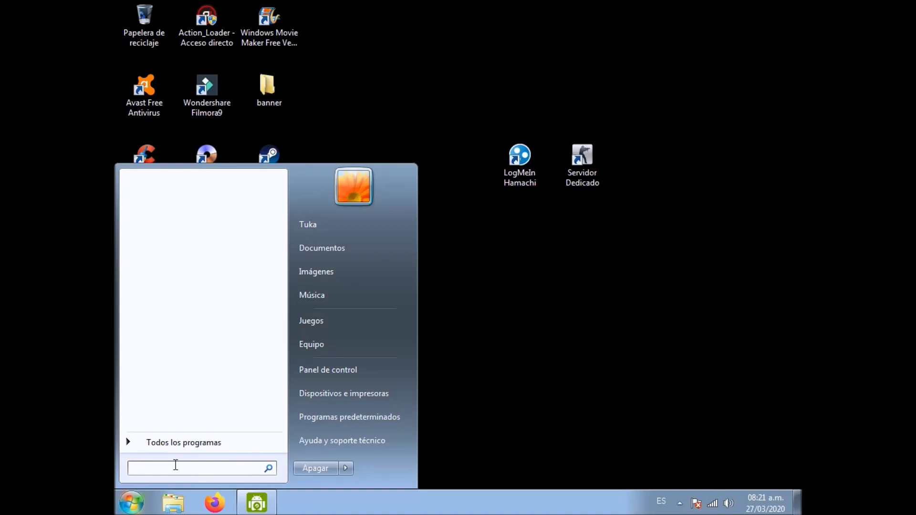
type("fire")
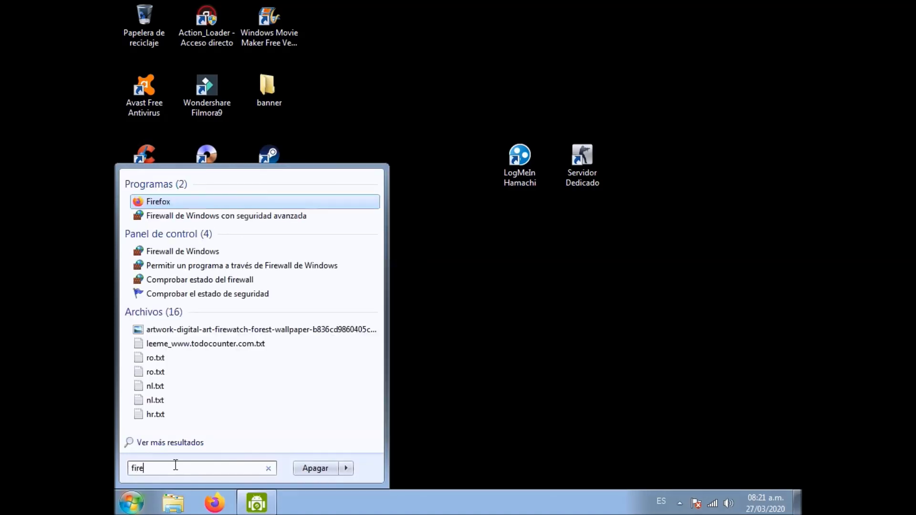
left_click(196, 253)
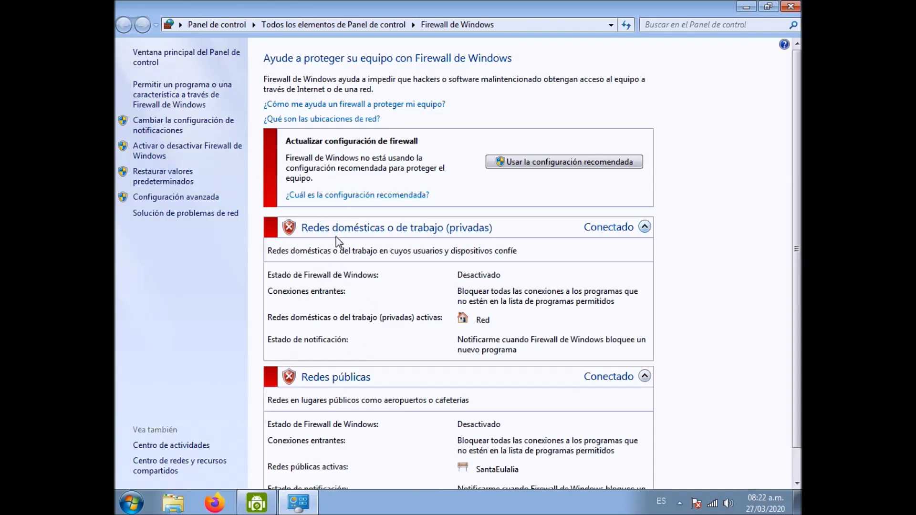
left_click(203, 155)
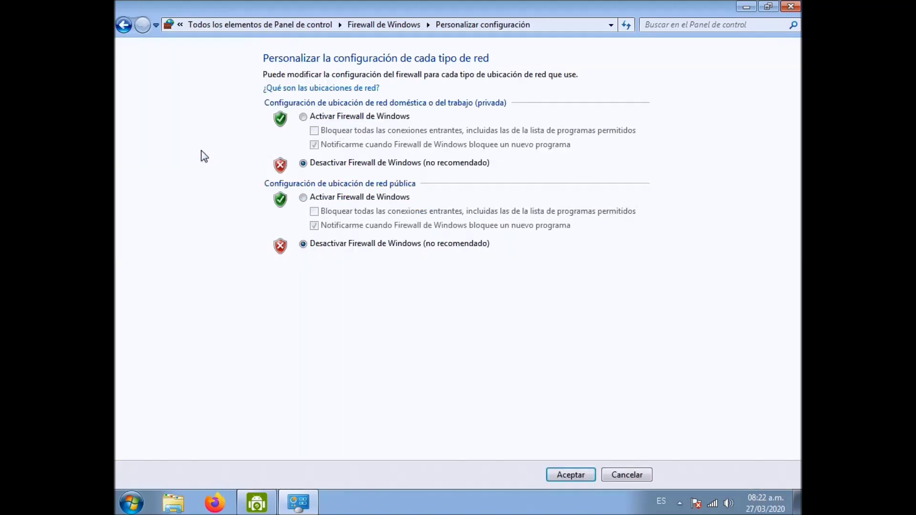
Turn Windows Firewall off for both private and public networks, apply the settings and close the window
left_click(304, 116)
left_click(304, 197)
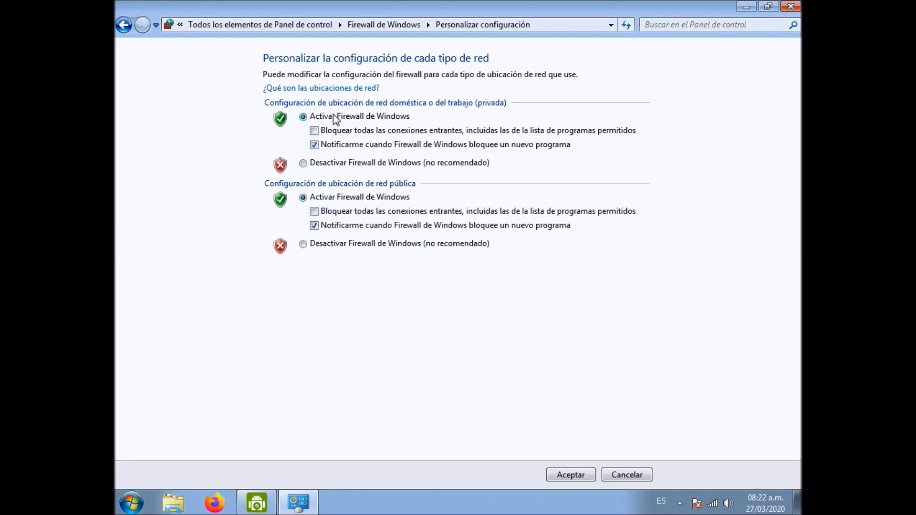
left_click(304, 162)
left_click(304, 244)
left_click(571, 476)
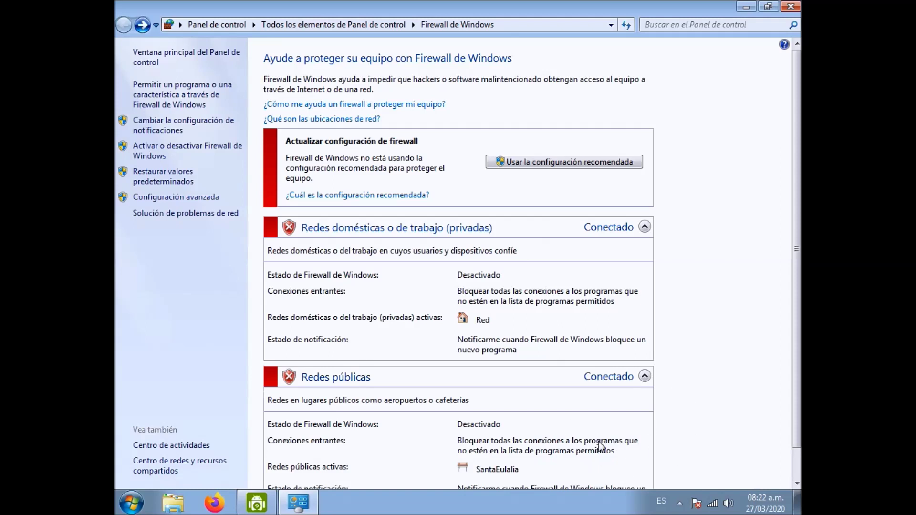
left_click(790, 5)
Launch LogMeIn Hamachi from its desktop shortcut
double_click(519, 155)
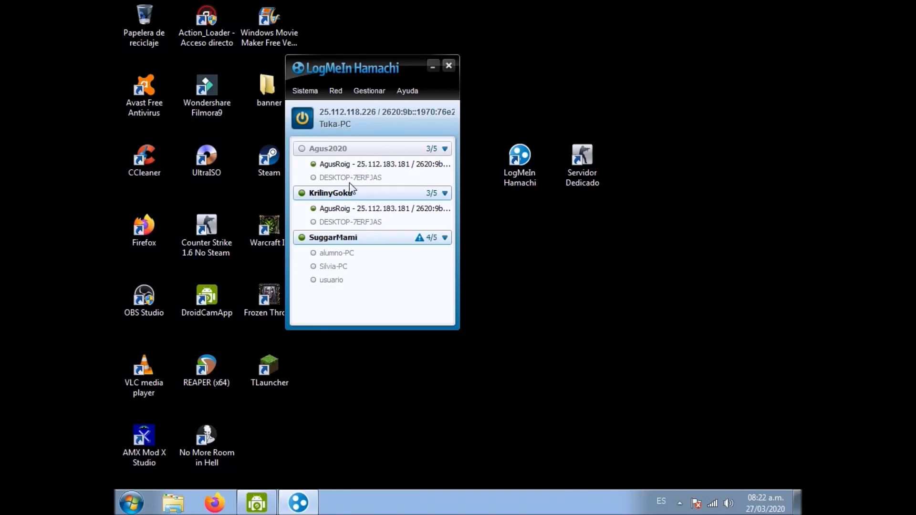
left_click(340, 94)
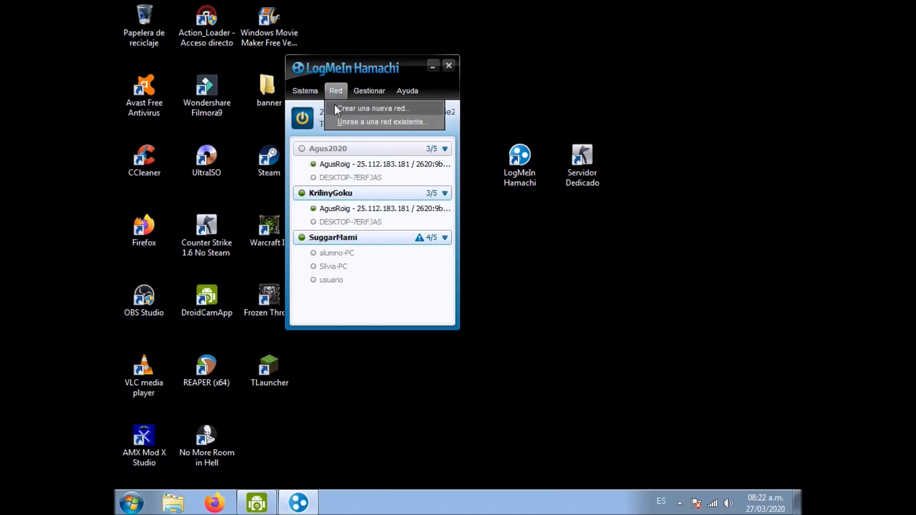
left_click(335, 105)
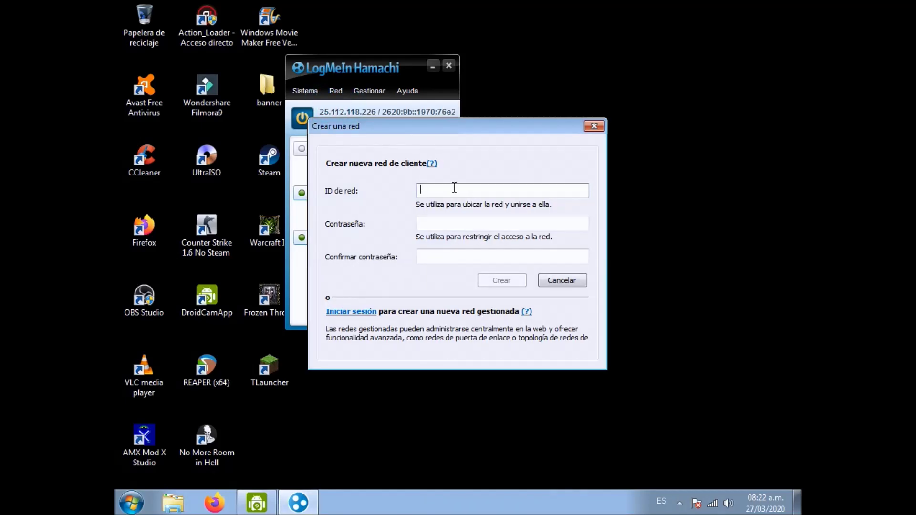
left_click(455, 225)
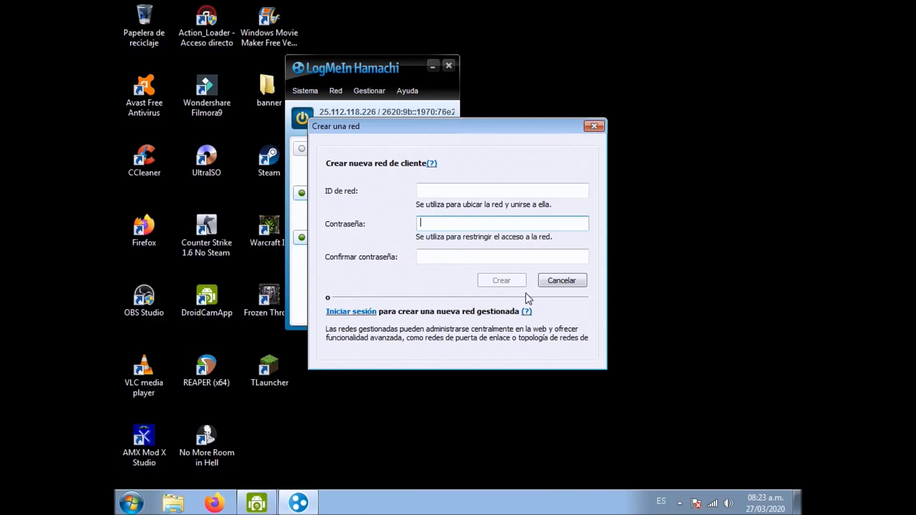
left_click(551, 282)
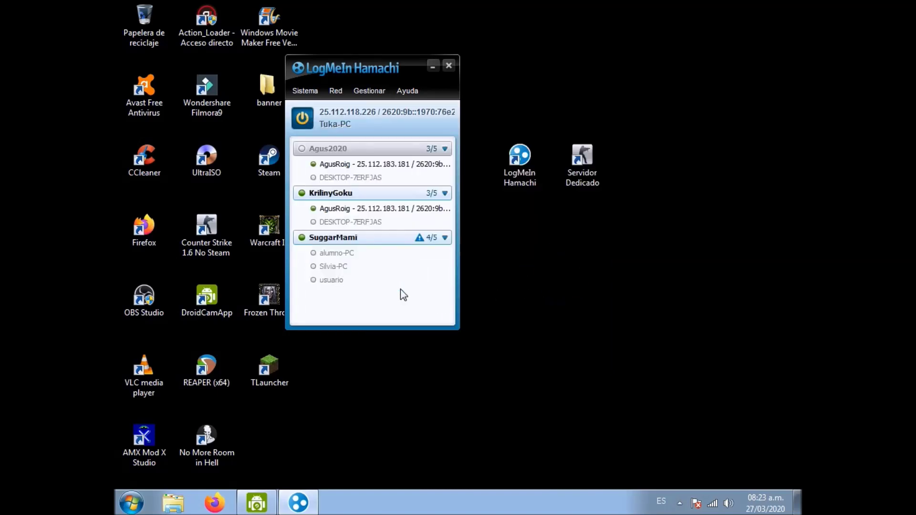
mouse_move(345, 240)
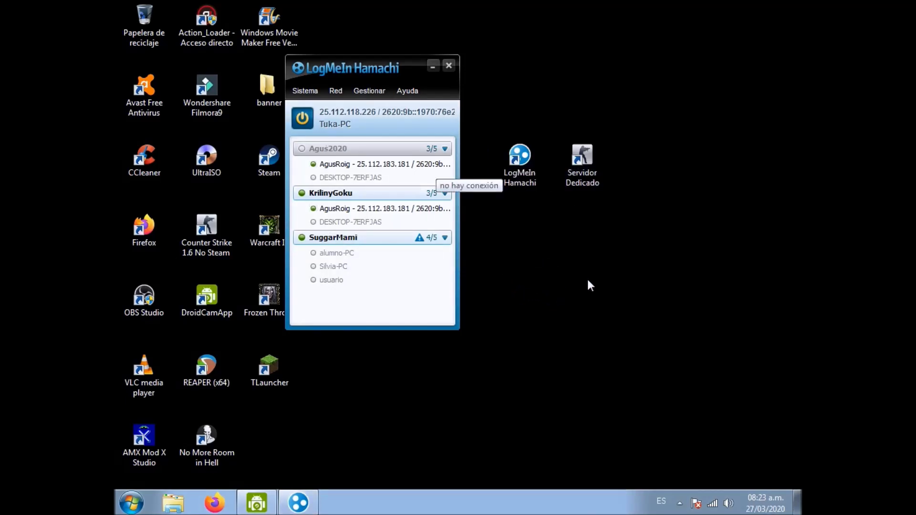
Open the Servidor Dedicado launcher and choose LAN as the network type for the Counter-Strike server
double_click(589, 170)
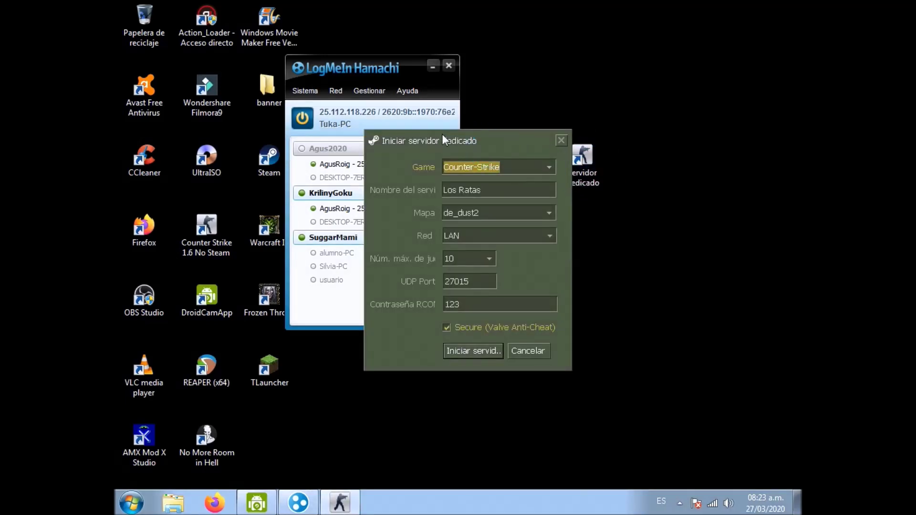
left_click_drag(393, 142, 518, 98)
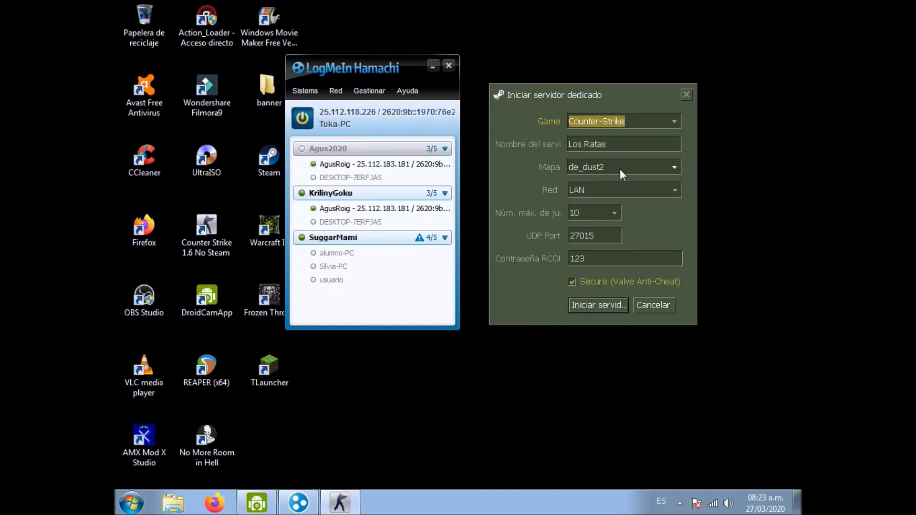
left_click(615, 190)
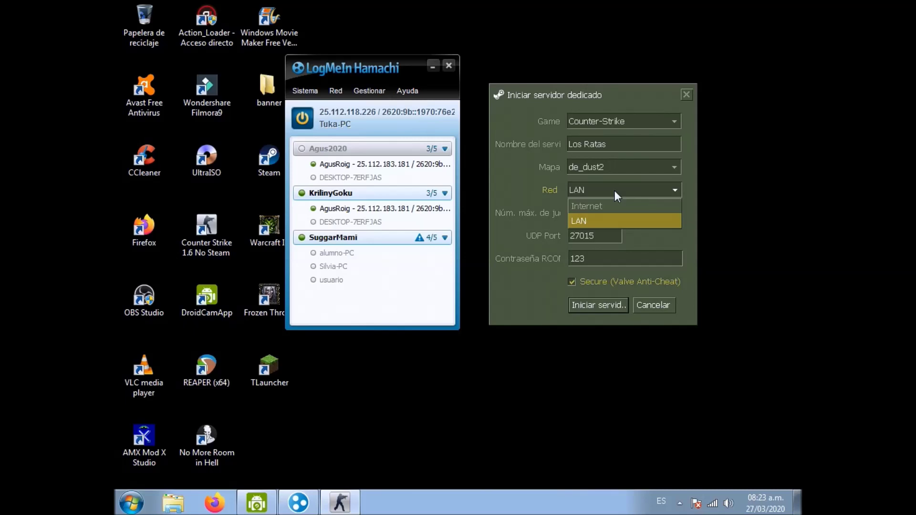
left_click(600, 220)
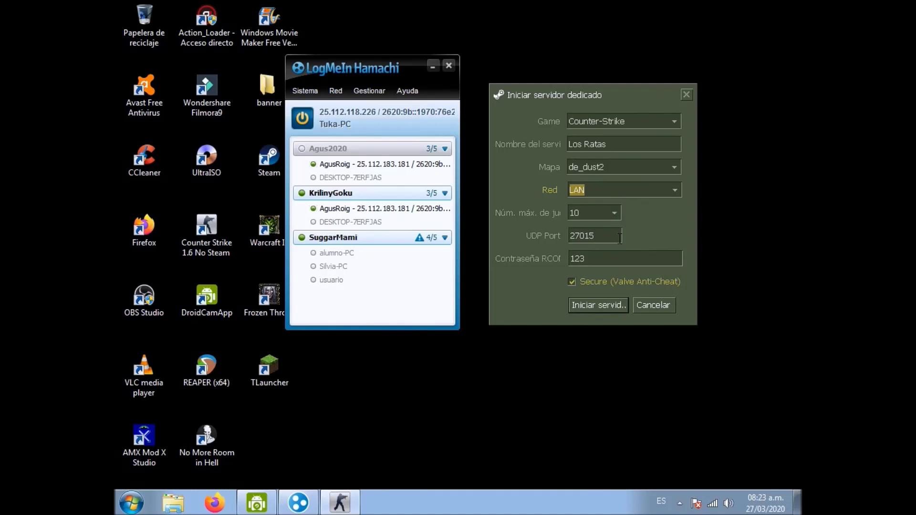
Start the Los Ratas dedicated server on map de_dust2 with UDP port 27015
left_click(602, 234)
left_click(624, 262)
left_click(592, 306)
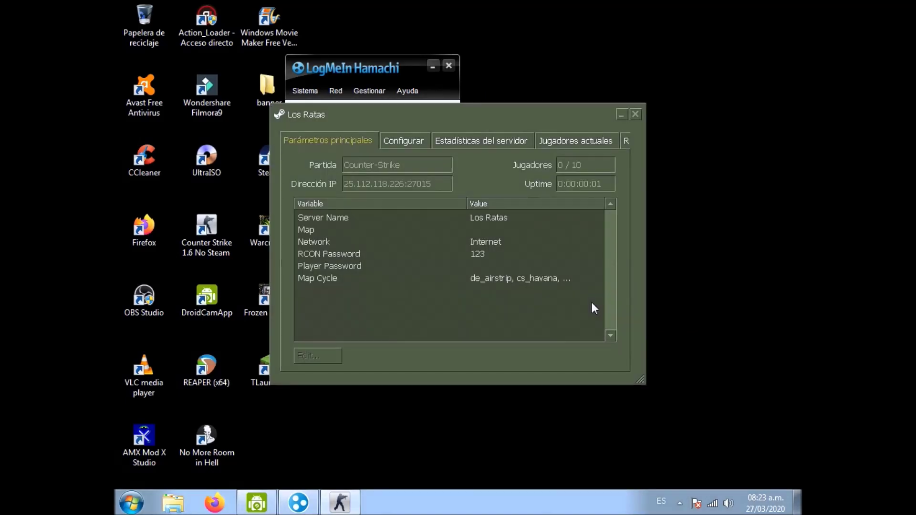
Arrange the Hamachi window and the Los Ratas server window side by side so both are fully readable
left_click_drag(434, 121, 639, 156)
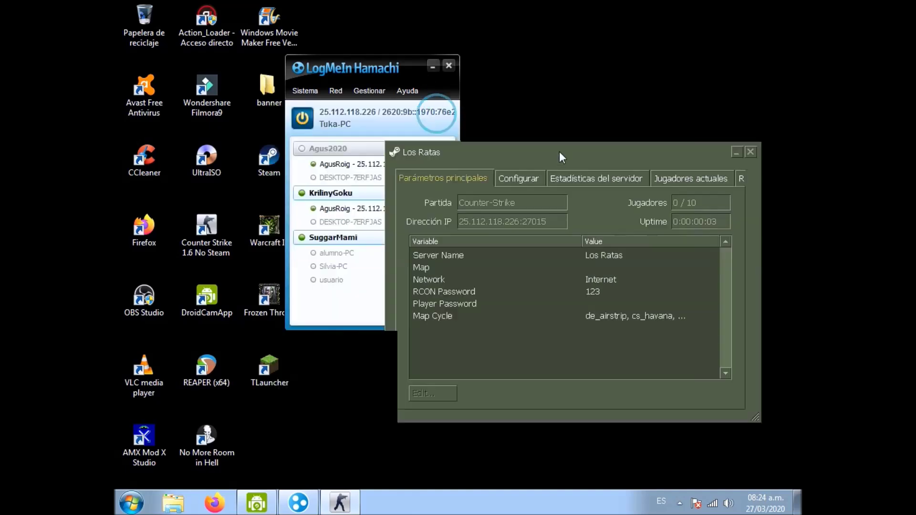
left_click_drag(357, 64, 322, 55)
left_click_drag(585, 150, 567, 58)
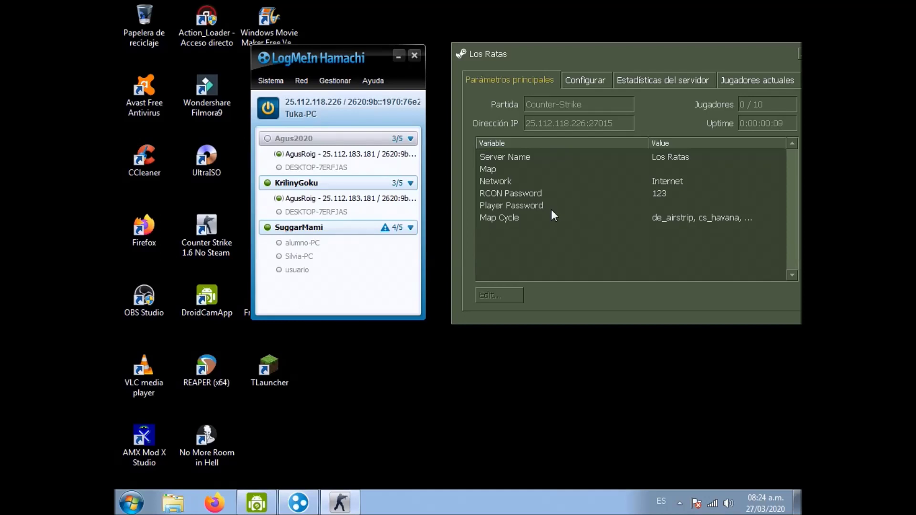
Create a new text document on the desktop under its default name, open it in Notepad and minimize it
right_click(408, 421)
left_click(458, 361)
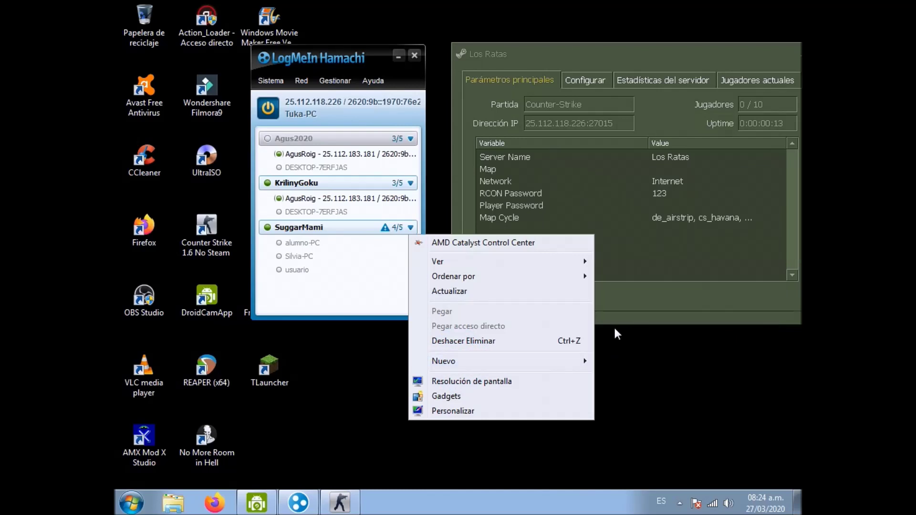
mouse_move(578, 361)
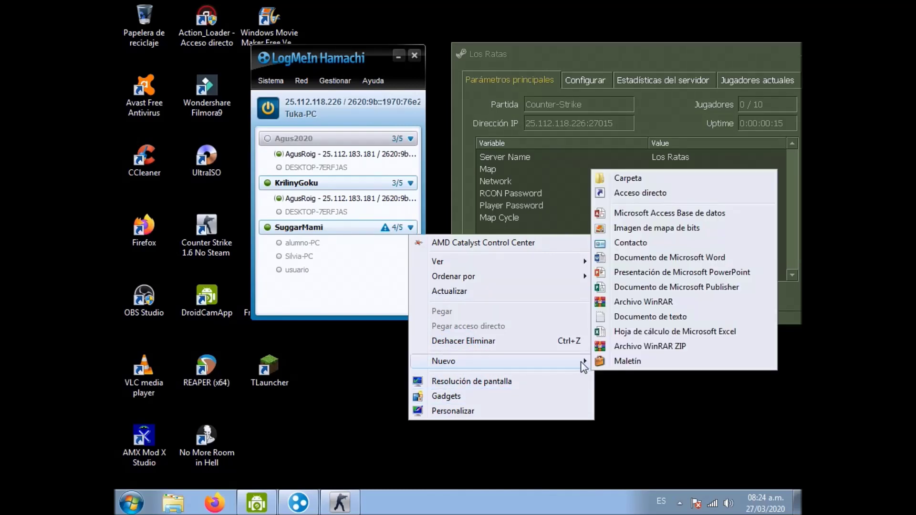
left_click(640, 314)
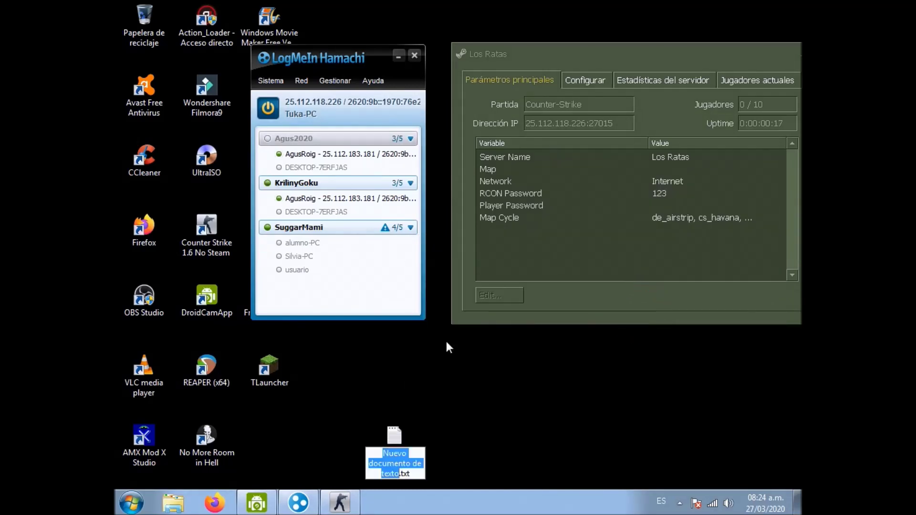
key("Return")
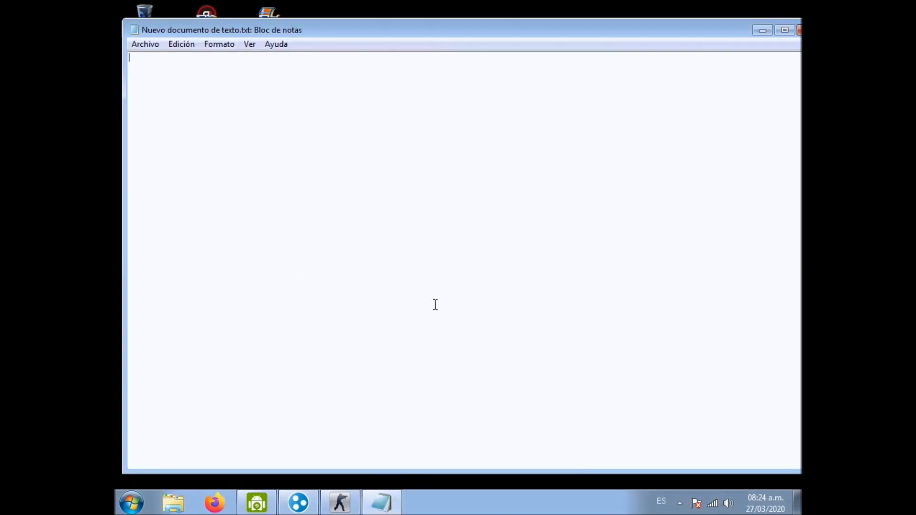
left_click(757, 31)
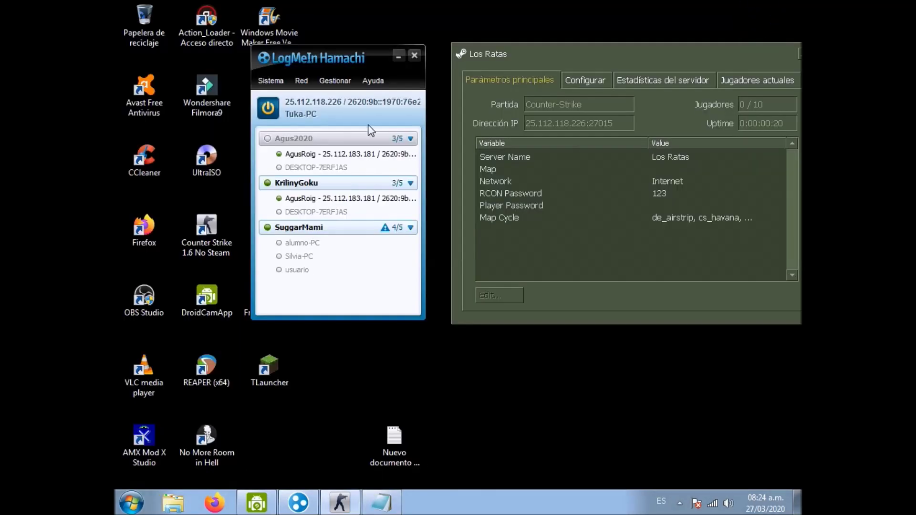
Copy this computer's IPv4 address from Hamachi into the new text document and add a colon after it
right_click(310, 104)
left_click(346, 110)
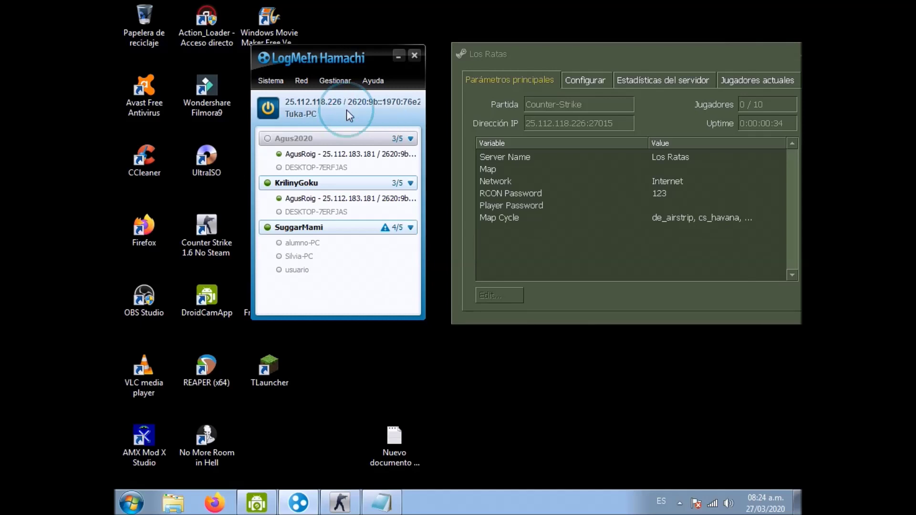
left_click(383, 499)
right_click(296, 101)
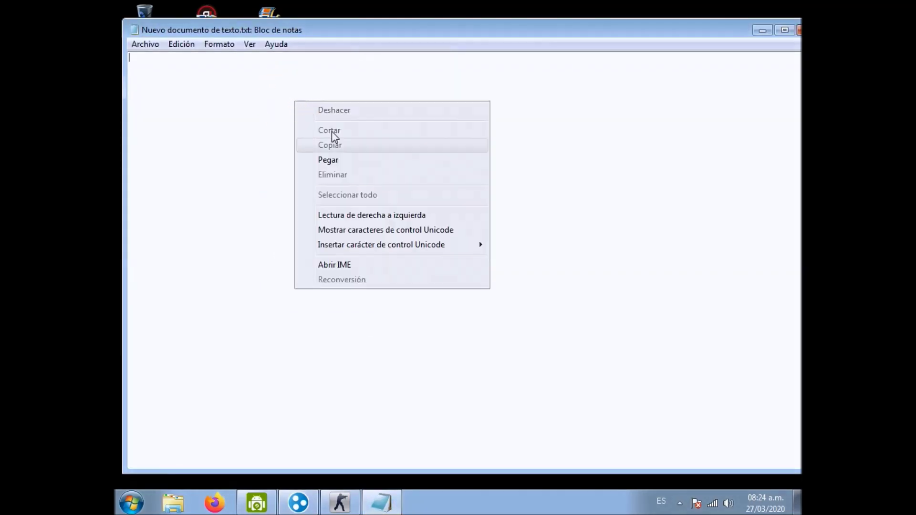
left_click(354, 163)
type(":")
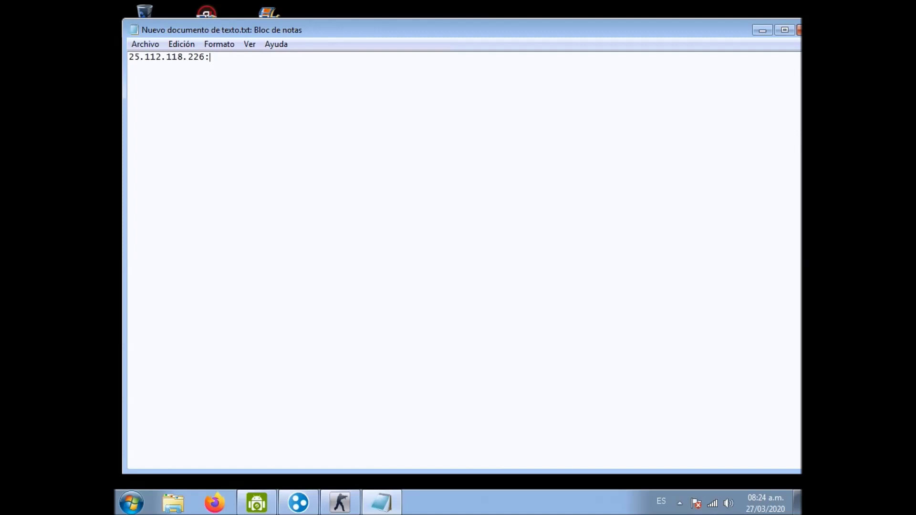
Copy the port number 27015 from the server's IP address field and paste it after the colon in the text document
left_click(338, 505)
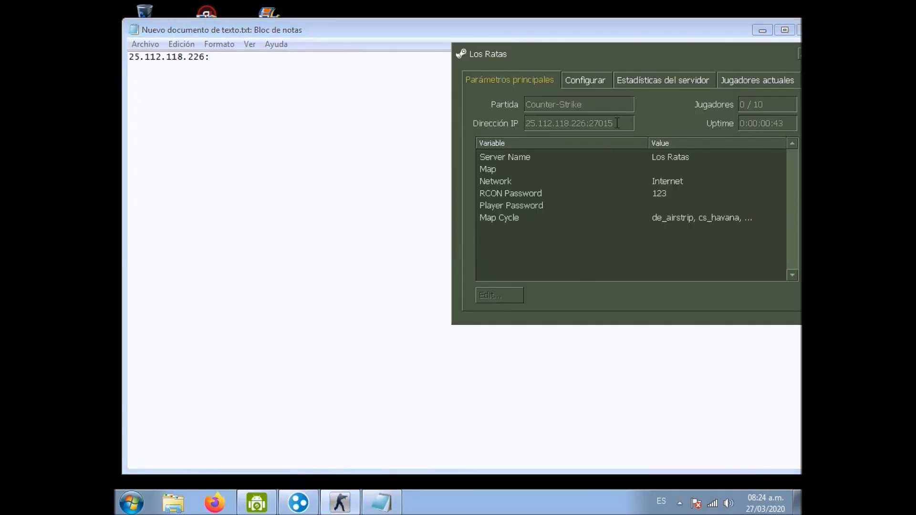
left_click_drag(617, 122, 589, 127)
right_click(605, 127)
left_click(619, 134)
left_click(310, 69)
right_click(310, 70)
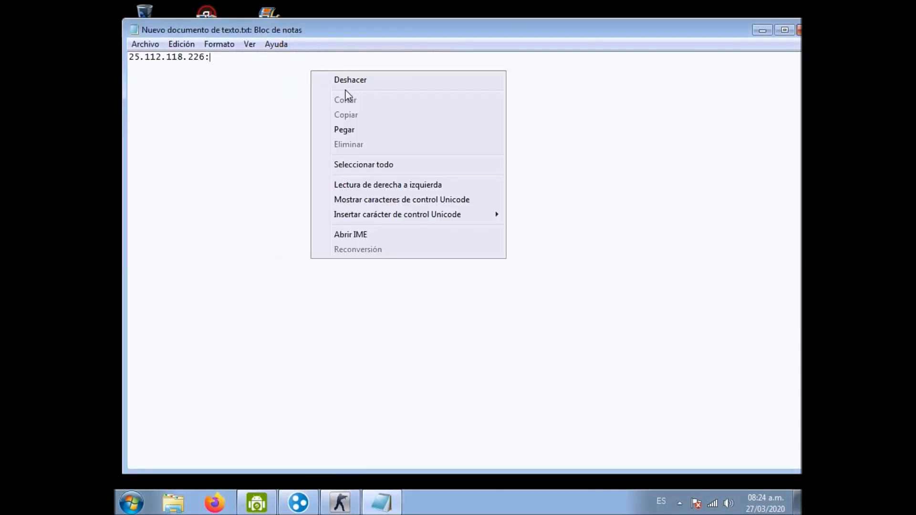
left_click(358, 130)
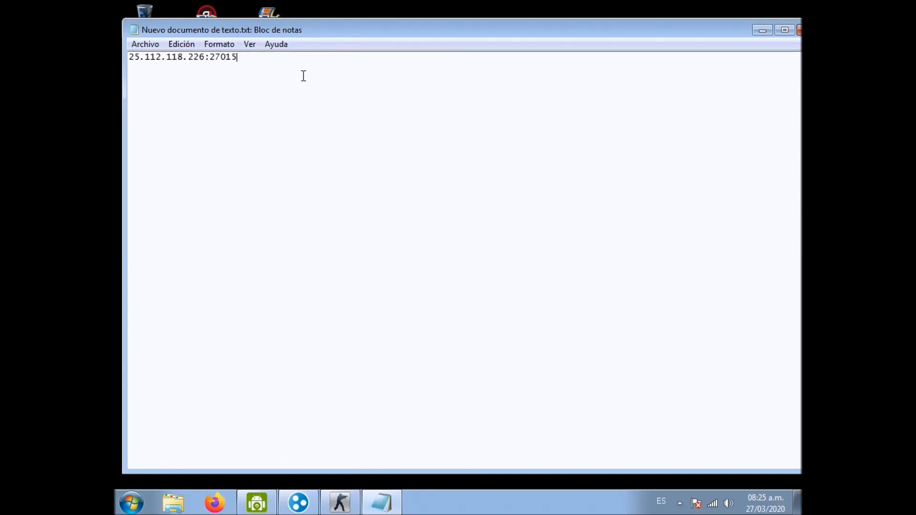
Close the text document in Notepad without saving its changes
left_click_drag(343, 31, 318, 33)
left_click(785, 32)
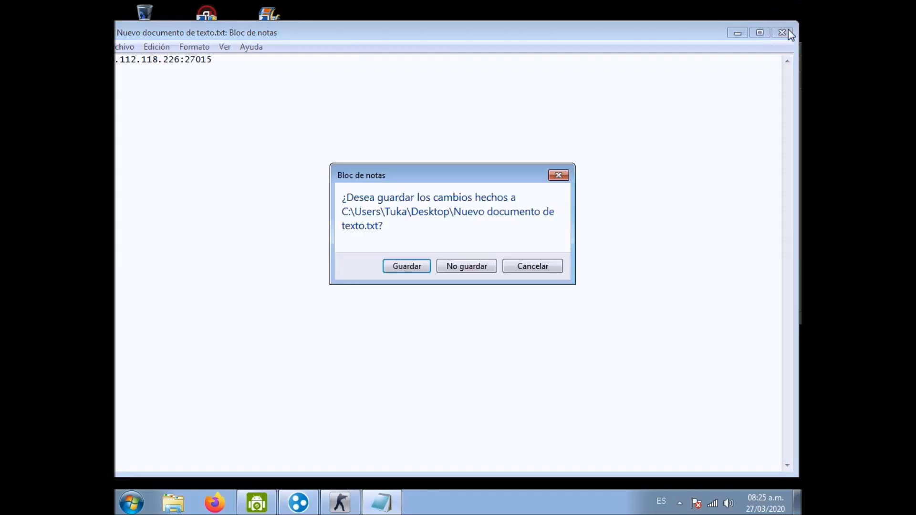
left_click(447, 270)
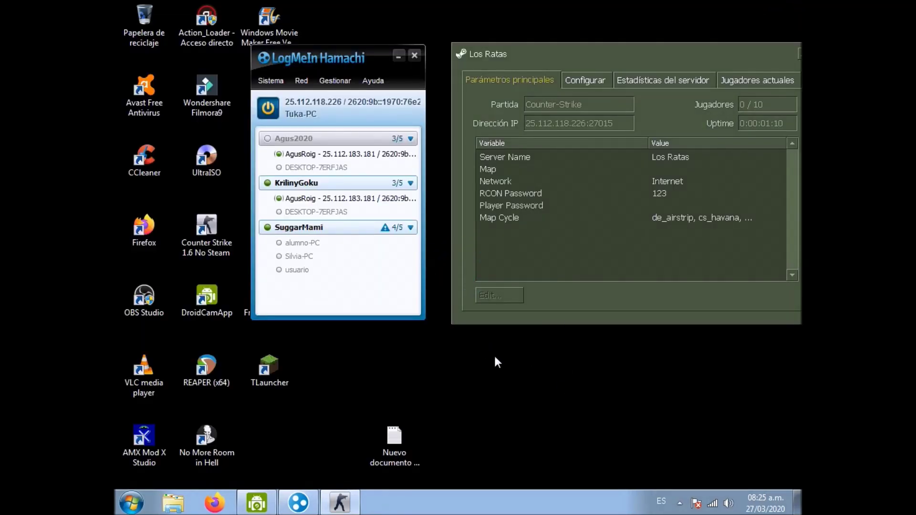
Run the Hamachi diagnosis on the online peer in the KrilinyGoku network, review its detailed results and close the report
mouse_move(342, 203)
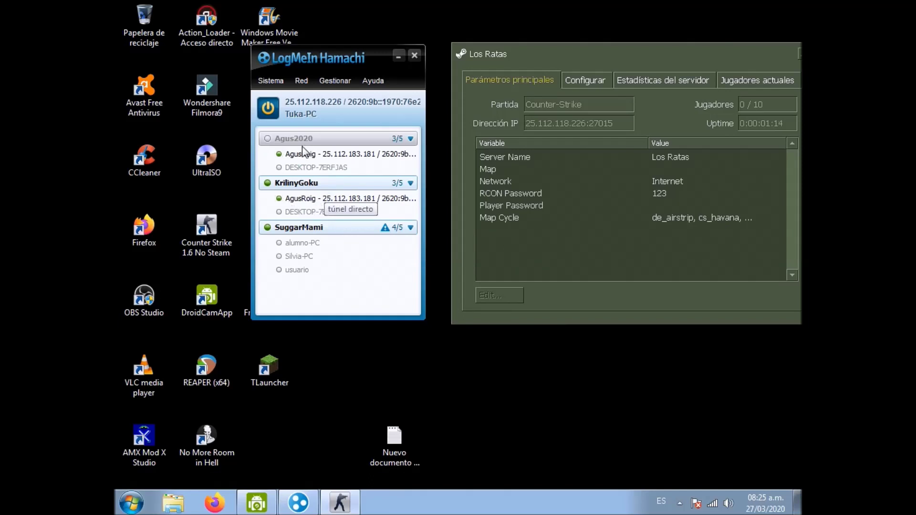
right_click(325, 196)
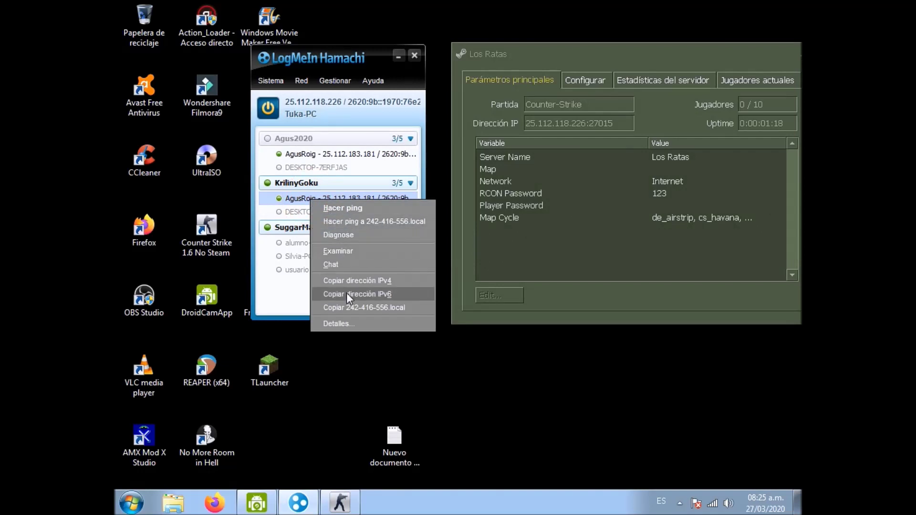
left_click(344, 237)
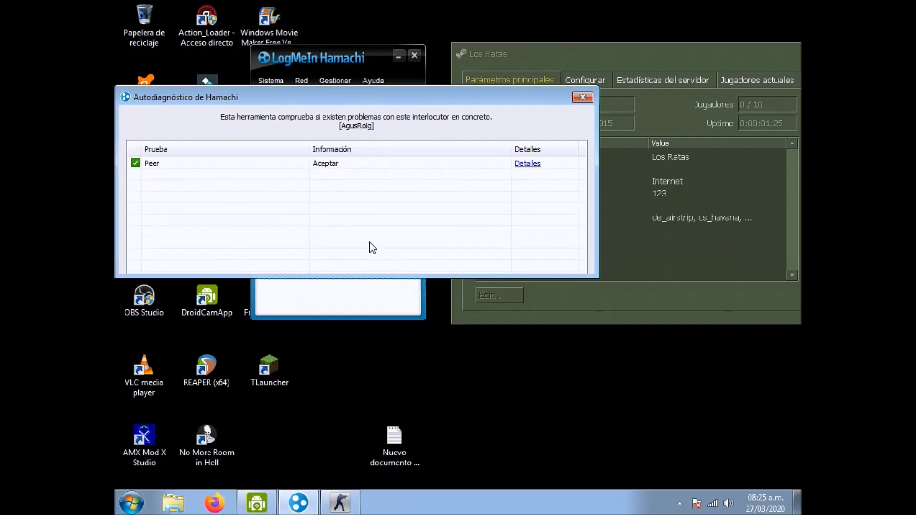
left_click(528, 165)
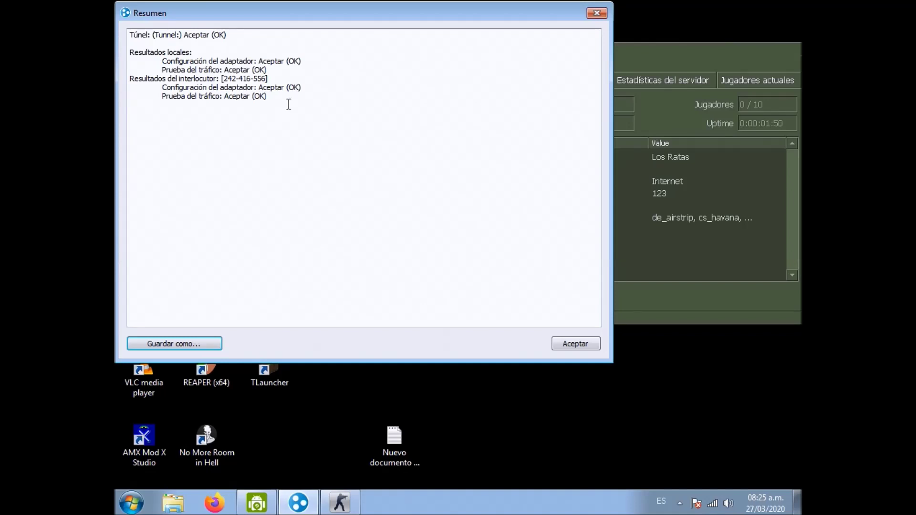
left_click(576, 345)
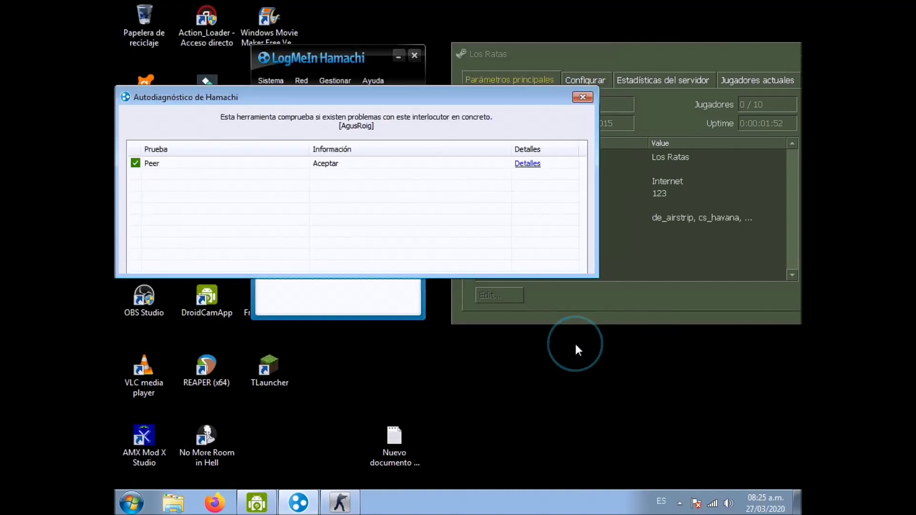
left_click(583, 98)
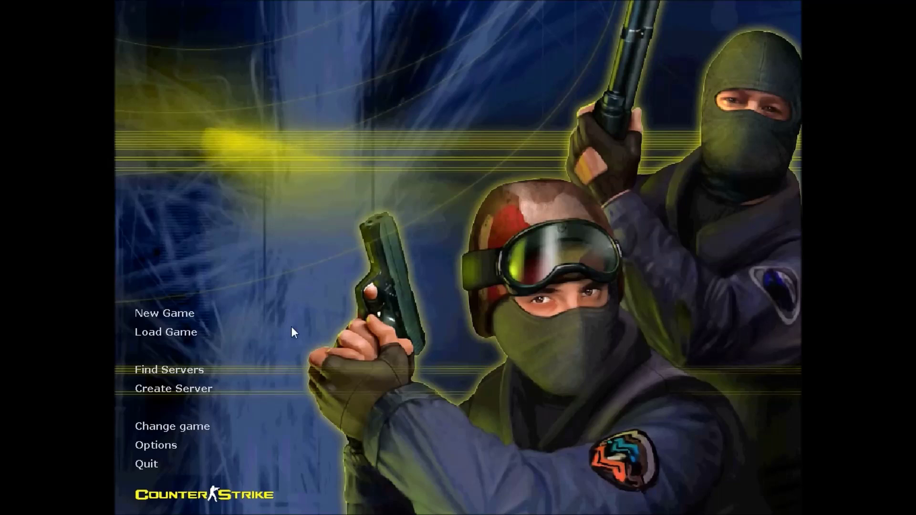
In the Counter-Strike game's server browser, add the copied server IP and port to the favourite servers
left_click(180, 374)
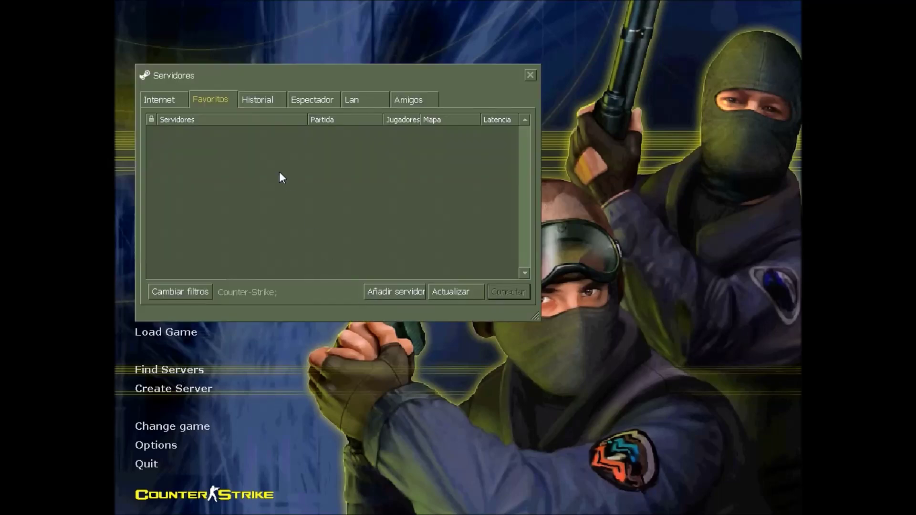
left_click(415, 292)
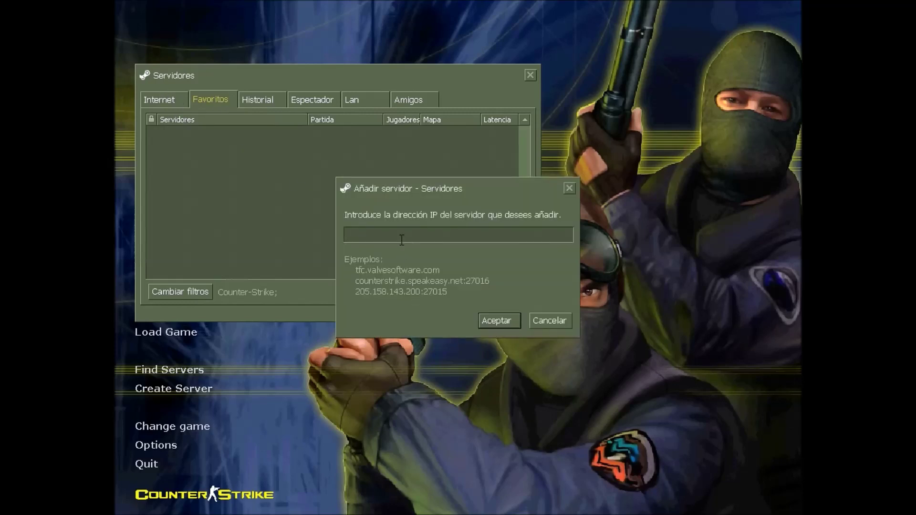
key("ctrl+v")
left_click(514, 321)
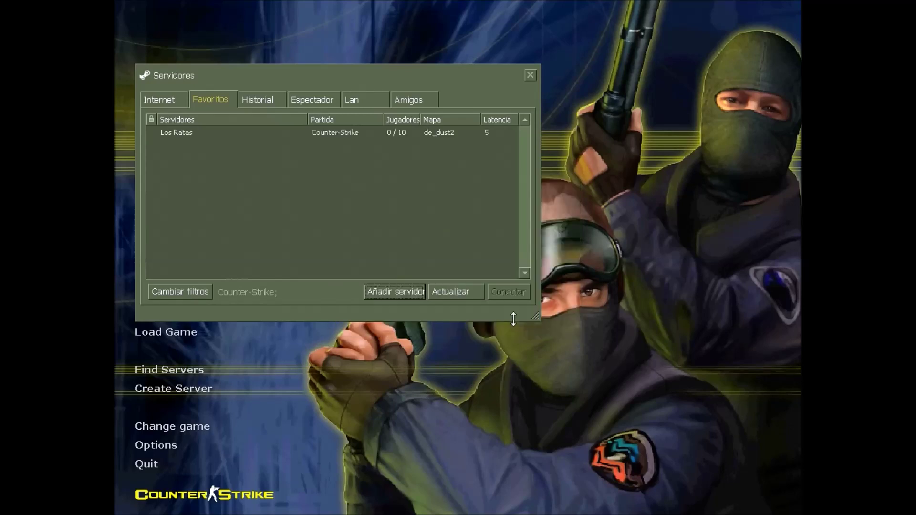
Connect to the Los Ratas server, dismiss its welcome message and join the CT Forces with character option 5
double_click(354, 132)
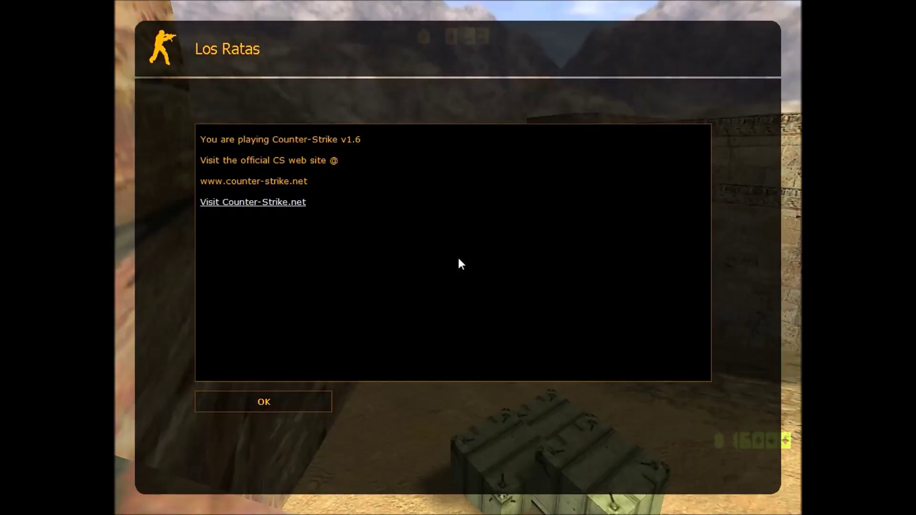
key("Return")
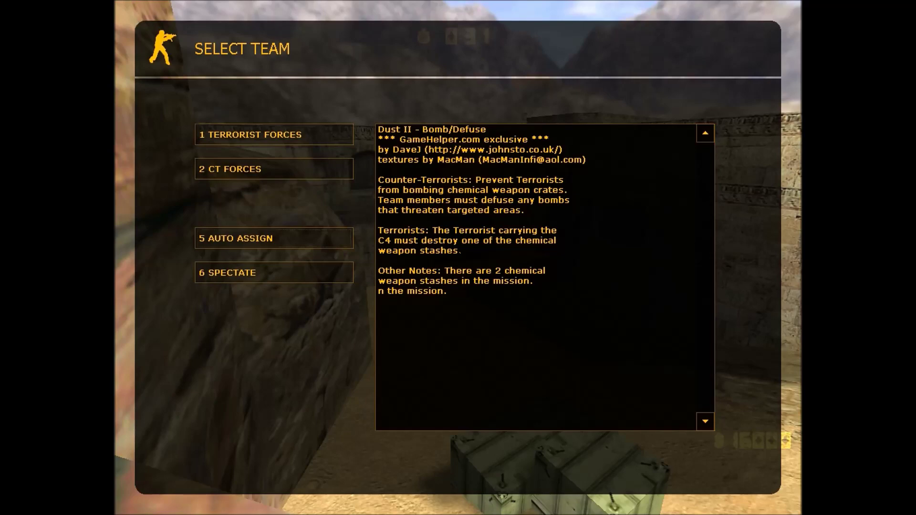
key("2")
key("5")
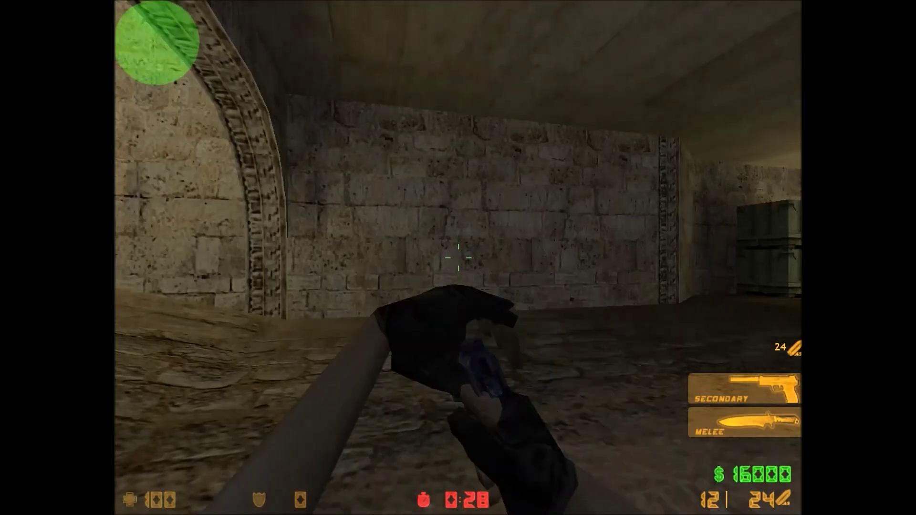
Walk around the Dust II map and check the scoreboard for the connected players and their latency
key("Tab")
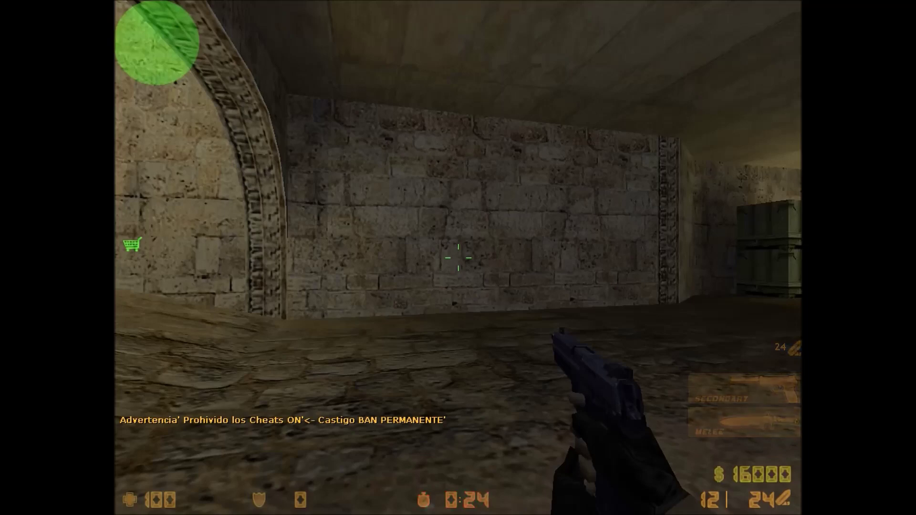
key("w")
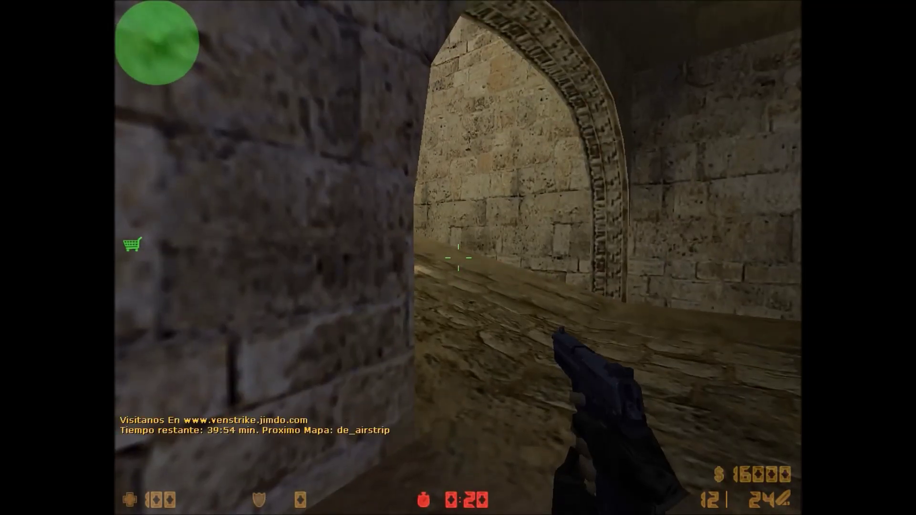
key("w")
key("w")
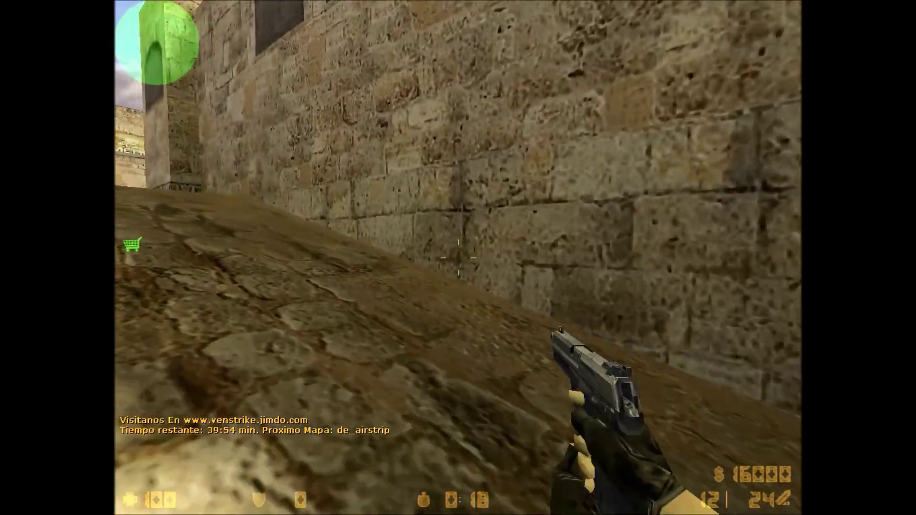
key("w")
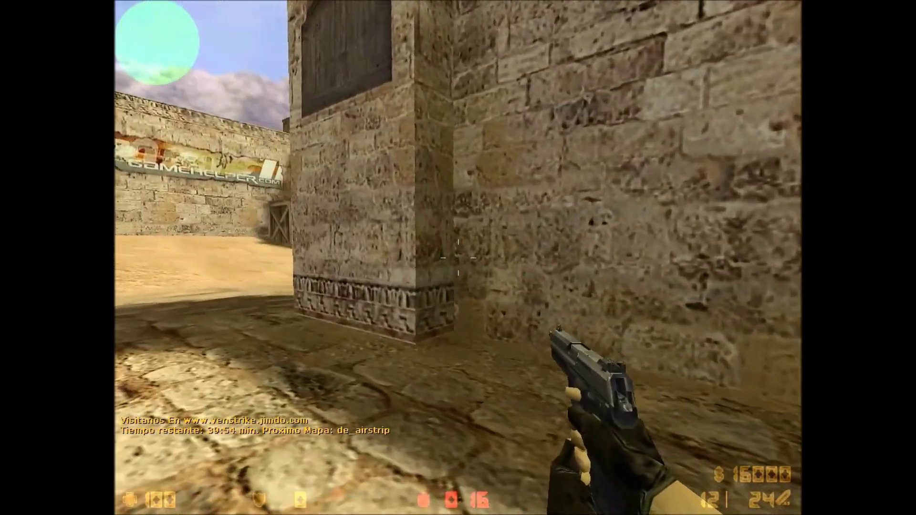
key("Tab")
key("w")
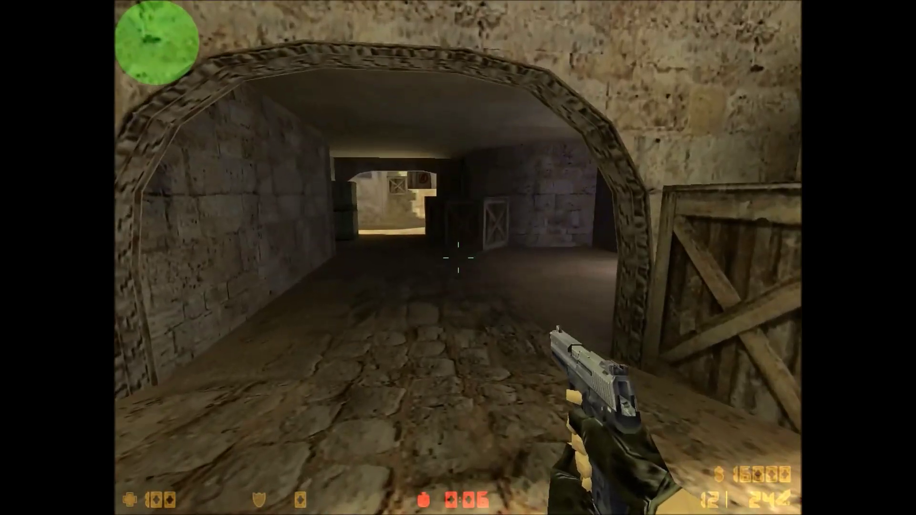
key("Tab")
key("s")
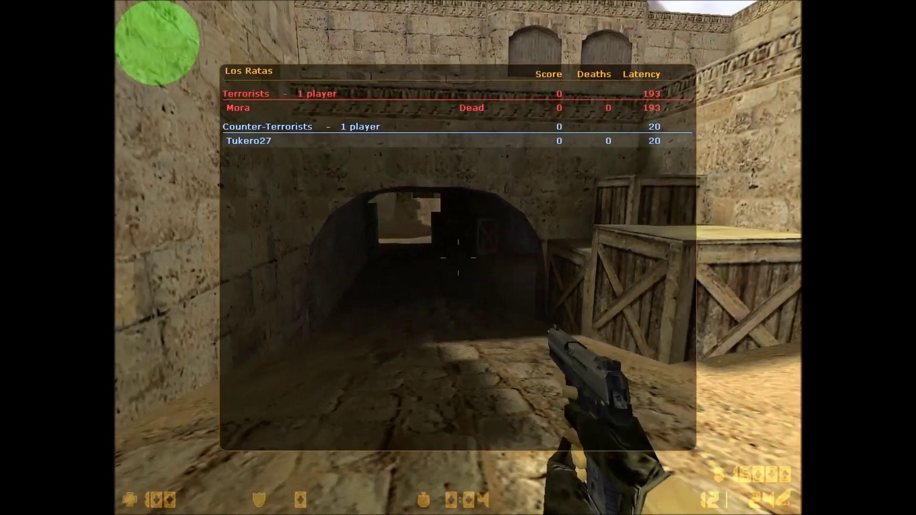
key("s")
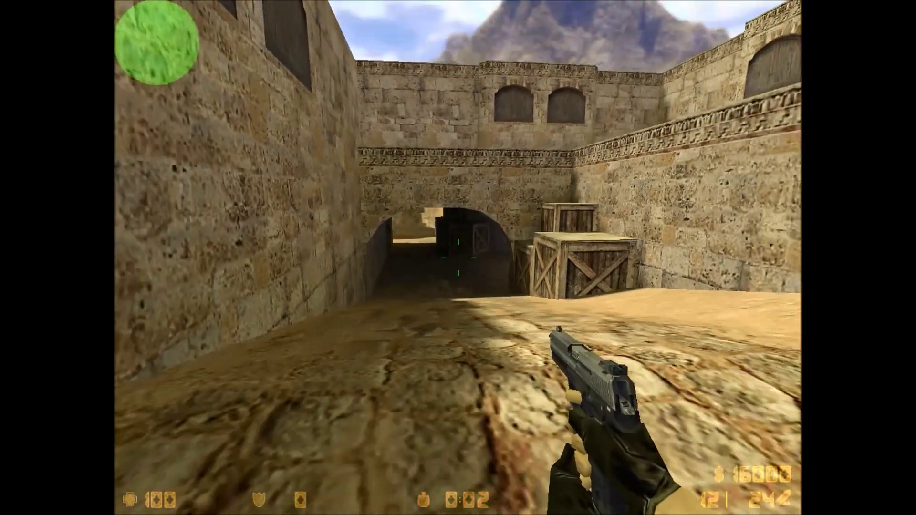
key("s")
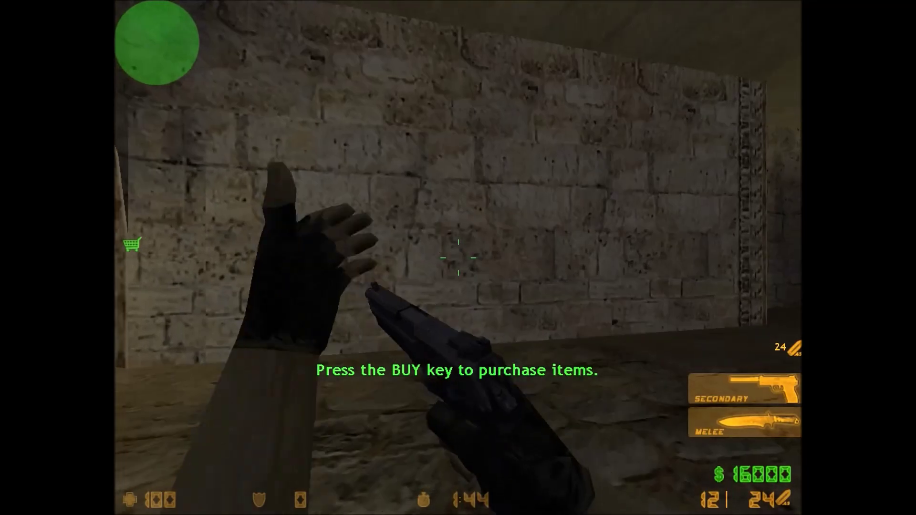
key("Tab")
key("Tab")
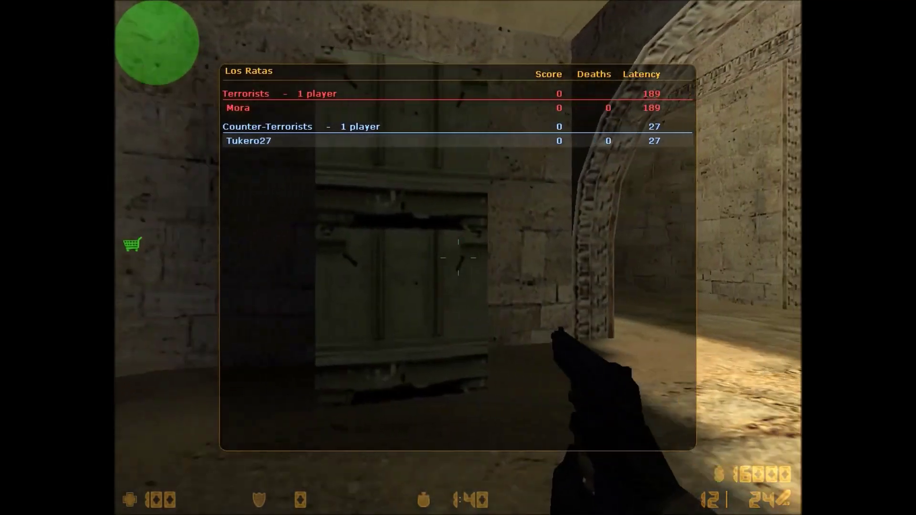
key("w")
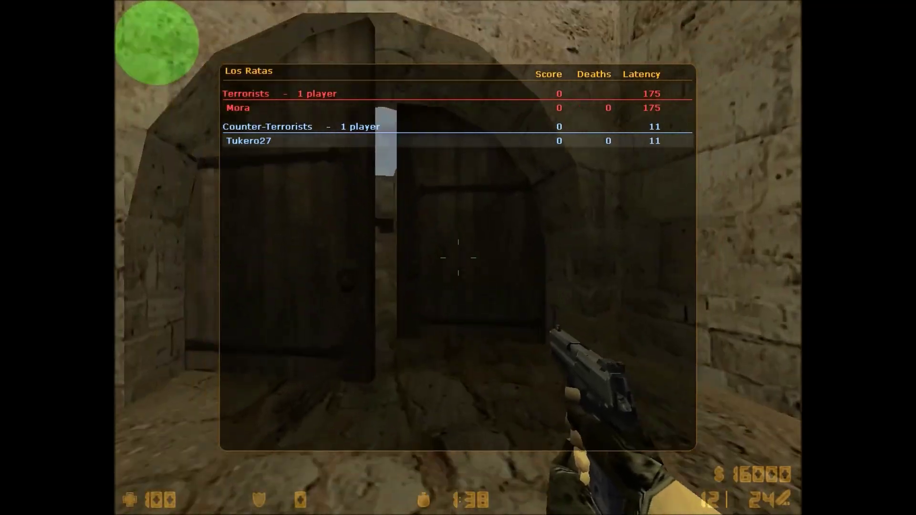